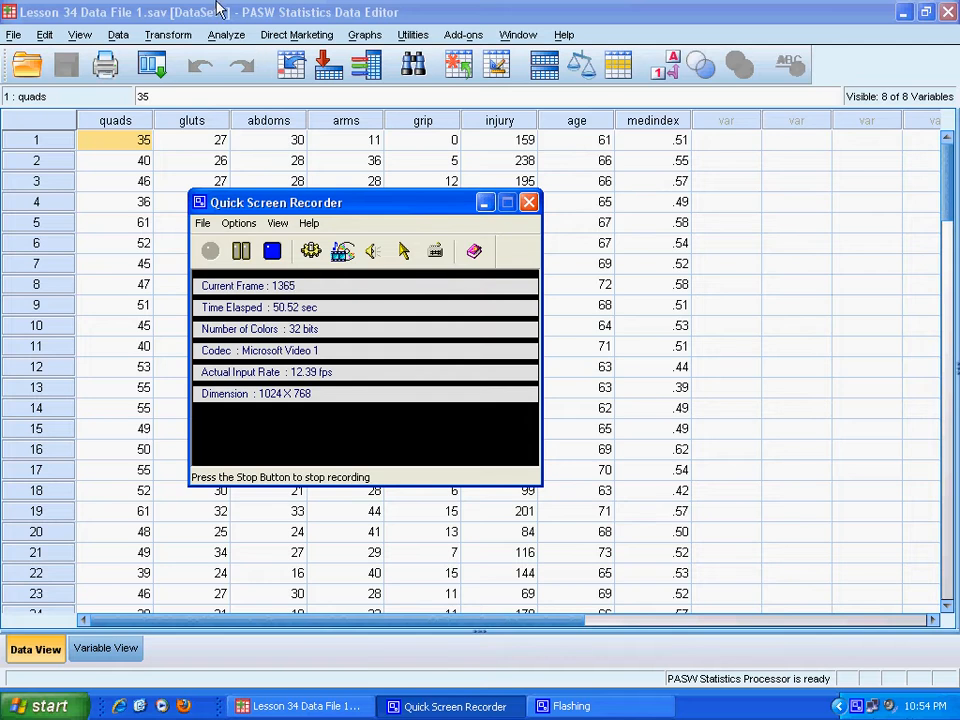
Step: Open the Linear Regression dialog and reset it to clear the earlier variable assignments
{"action": "left_click", "coordinate": [224, 35]}
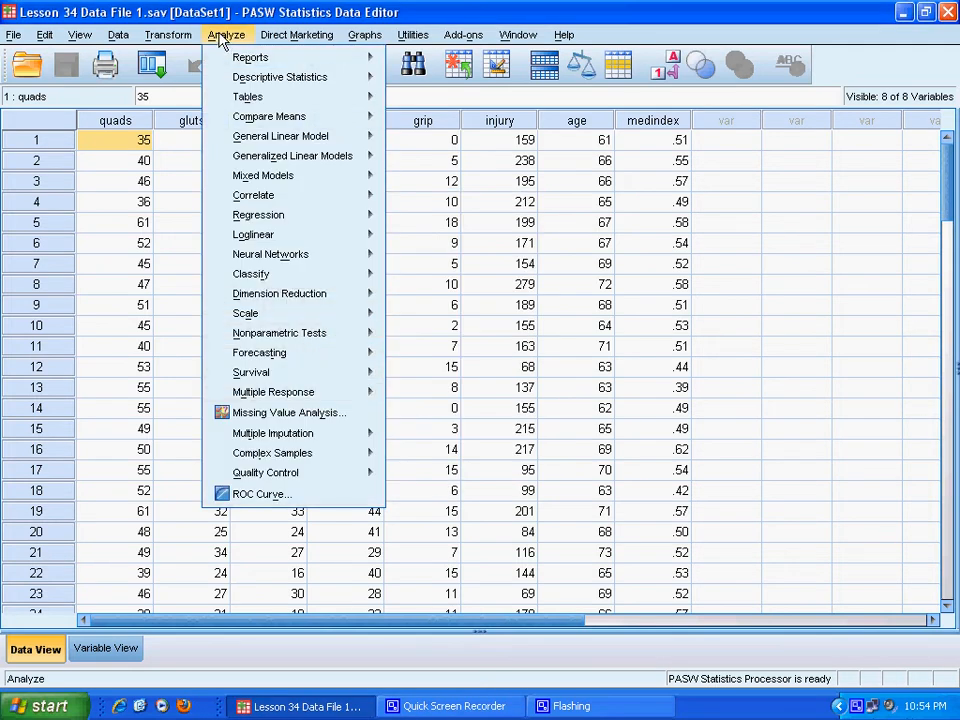
{"action": "mouse_move", "coordinate": [266, 218]}
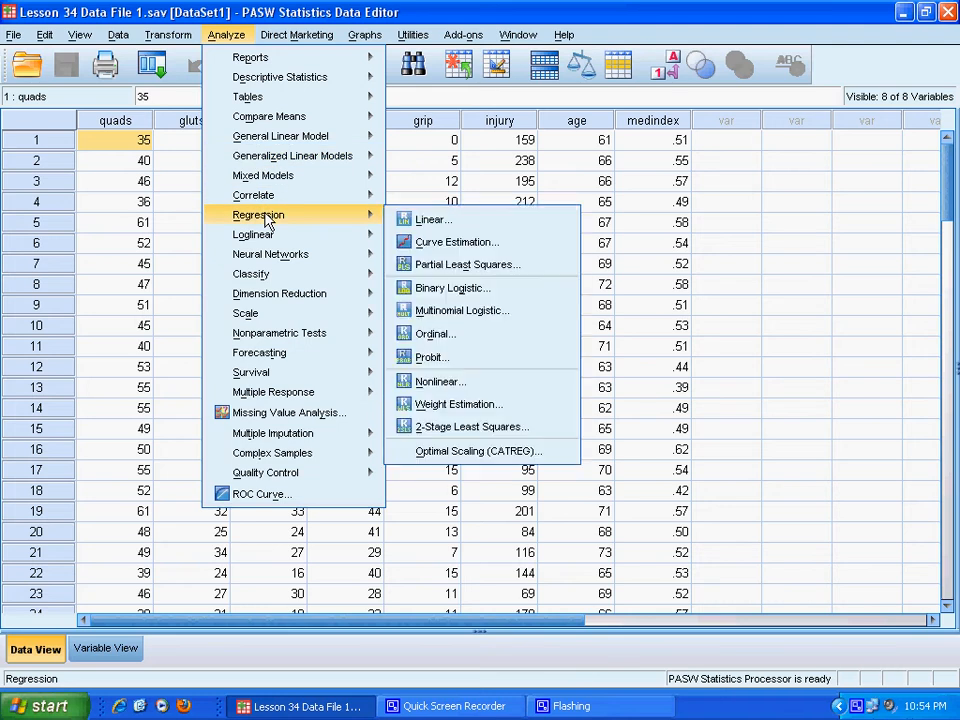
{"action": "left_click", "coordinate": [432, 220]}
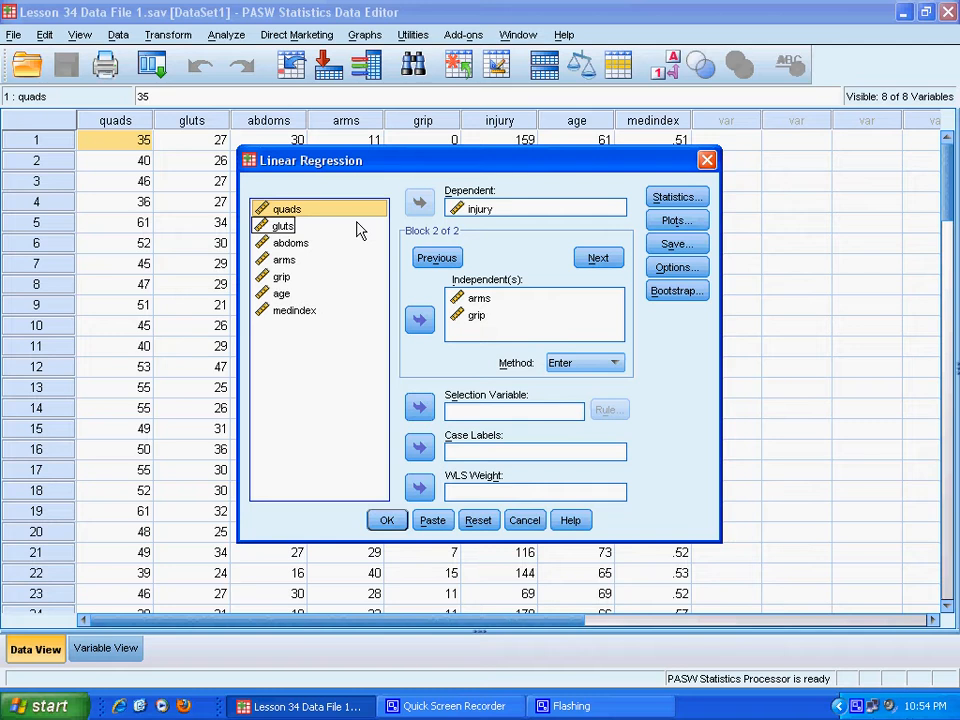
{"action": "left_click", "coordinate": [479, 521]}
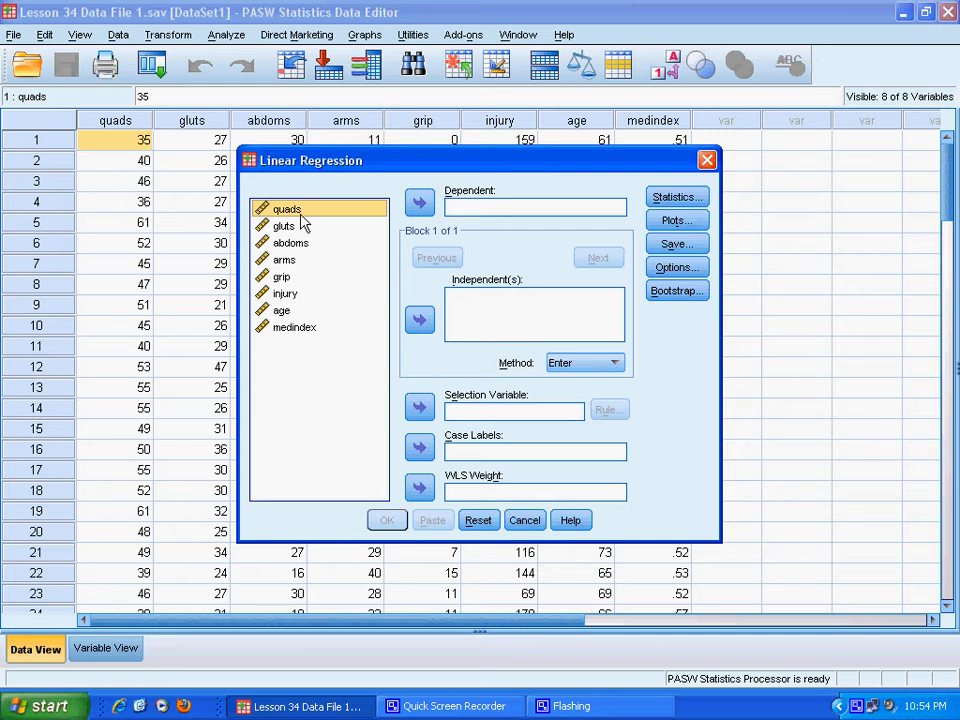
Step: Add quads, gluts and abdoms as the independent variables of the first regression block
{"action": "left_click", "coordinate": [299, 215], "text": "ctrl"}
{"action": "left_click", "coordinate": [293, 215]}
{"action": "left_click", "coordinate": [290, 227], "text": "ctrl"}
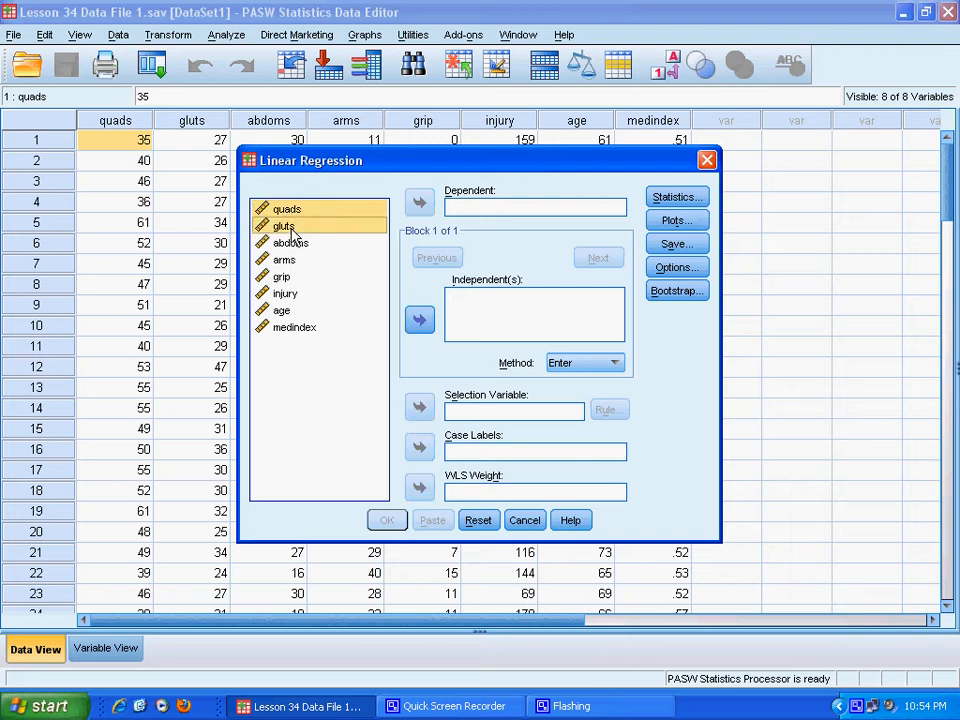
{"action": "left_click", "coordinate": [297, 245], "text": "ctrl"}
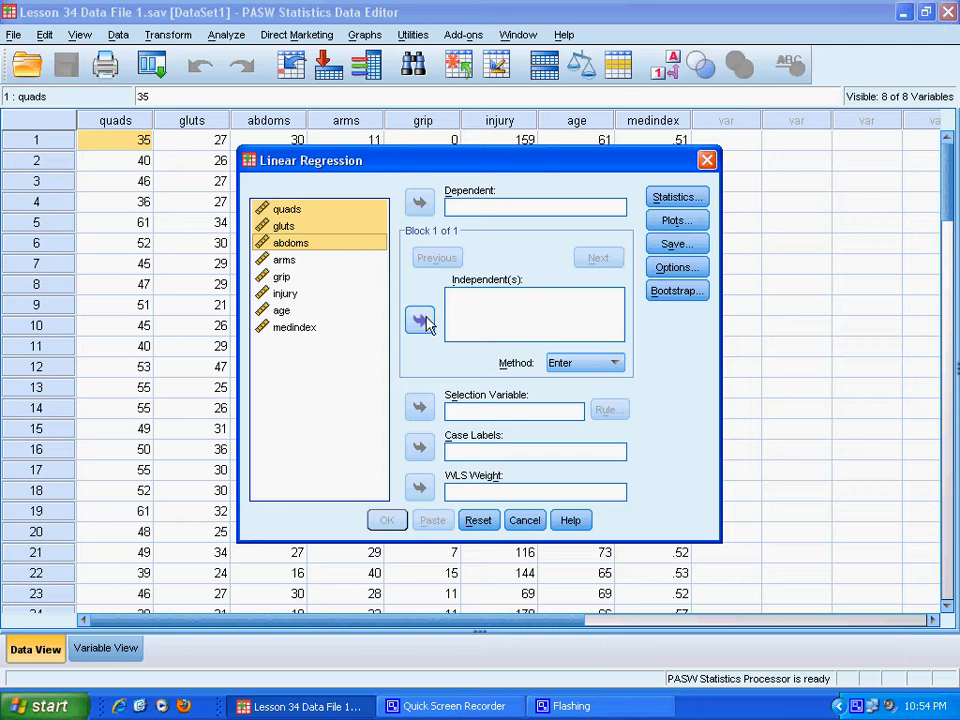
{"action": "left_click", "coordinate": [421, 320]}
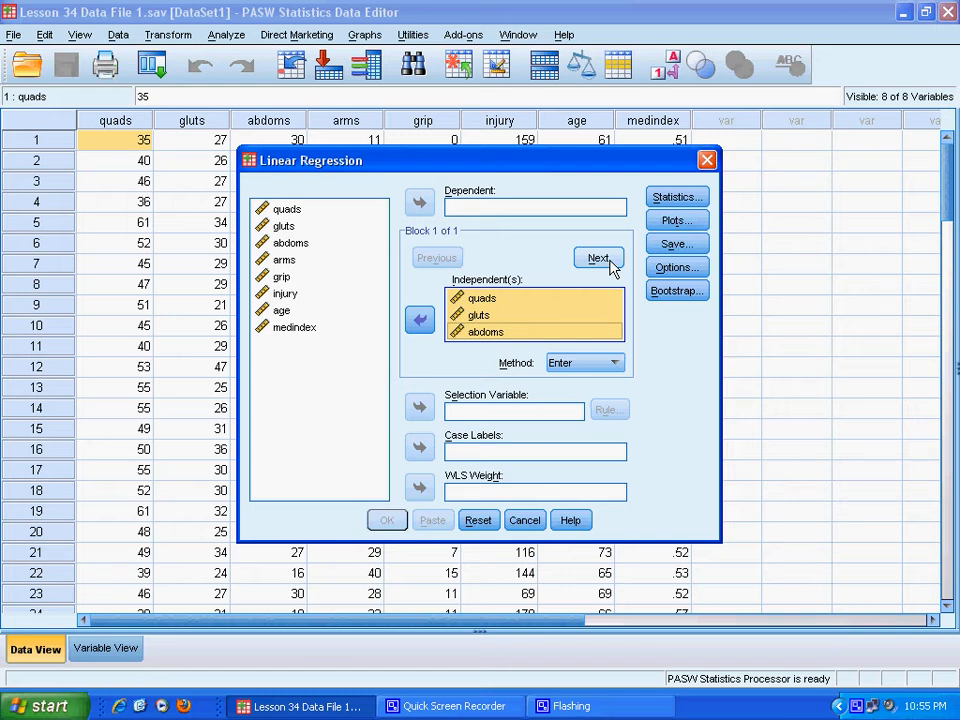
Step: Create a second block with arms and grip as independent variables, and set injury as the dependent variable
{"action": "left_click", "coordinate": [608, 262]}
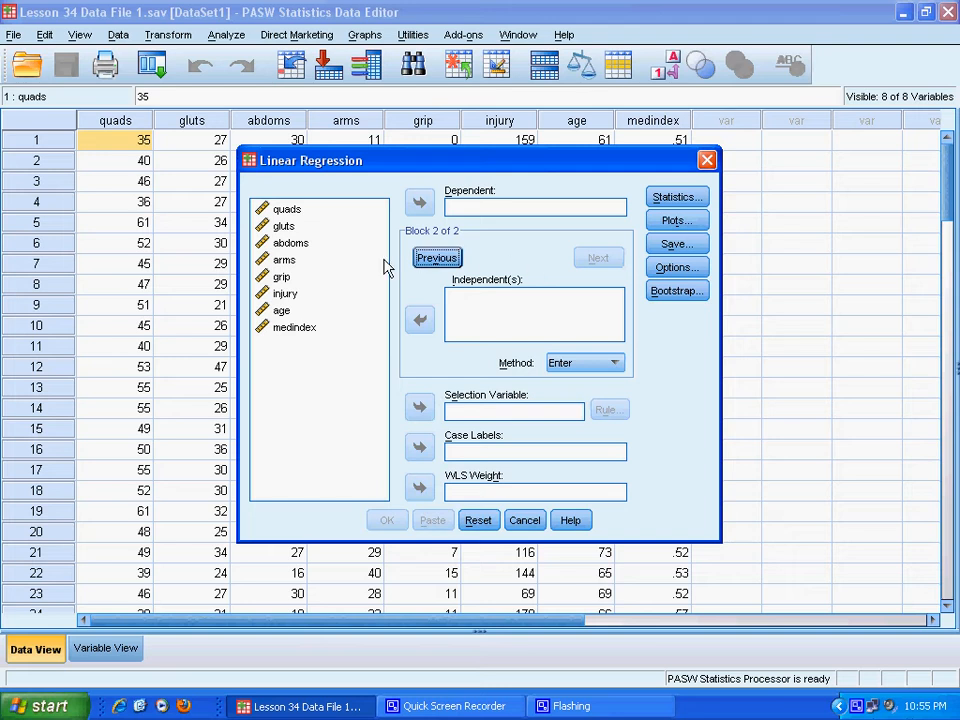
{"action": "left_click", "coordinate": [290, 262]}
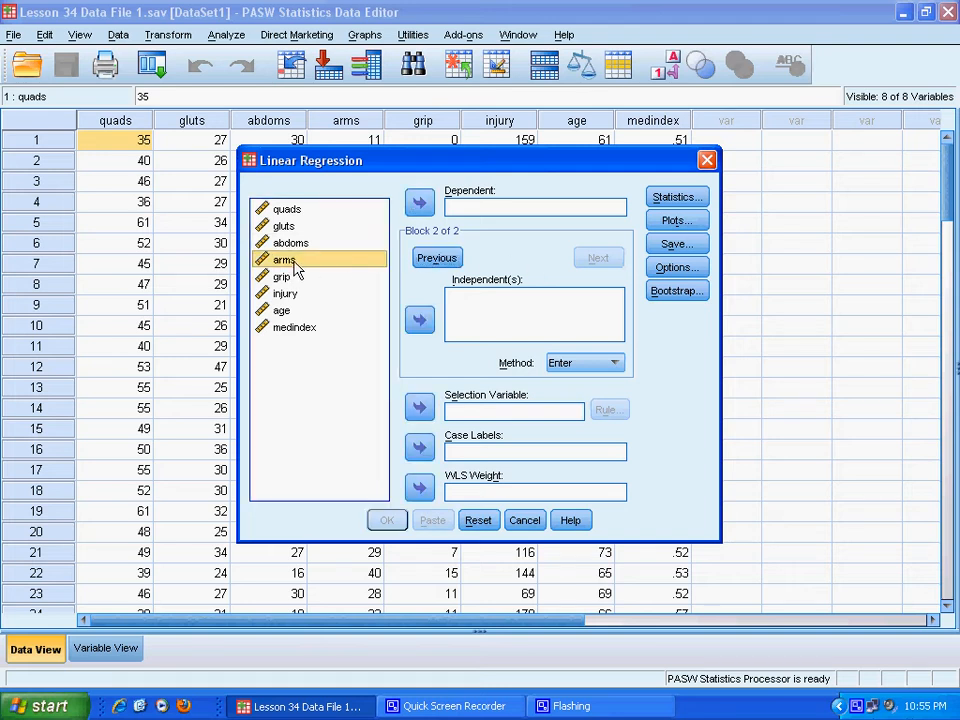
{"action": "left_click", "coordinate": [283, 277], "text": "shift"}
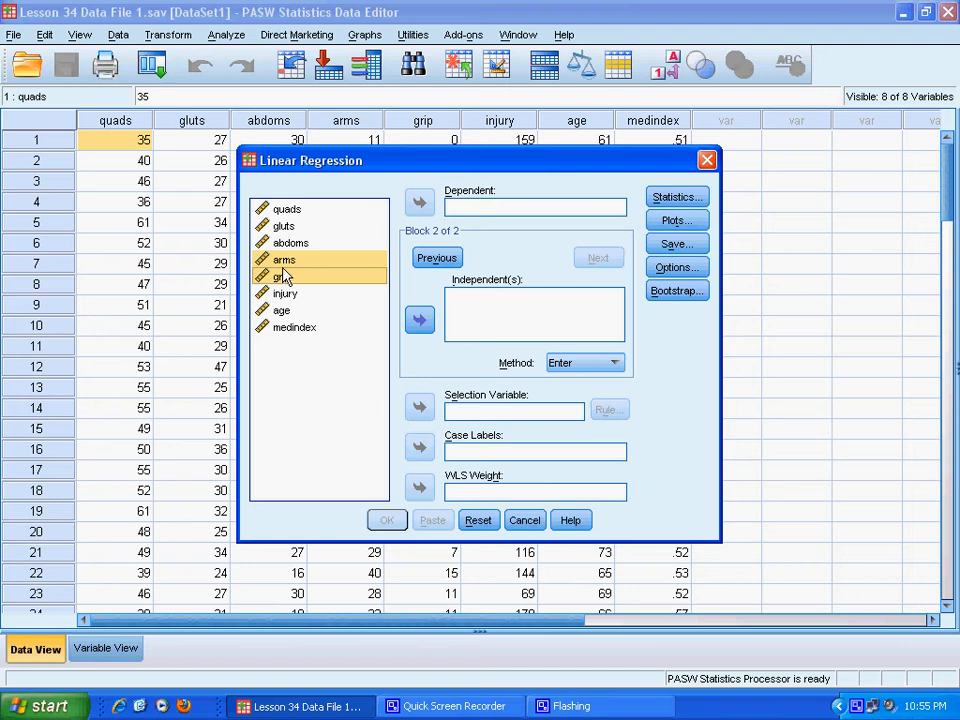
{"action": "left_click", "coordinate": [419, 322]}
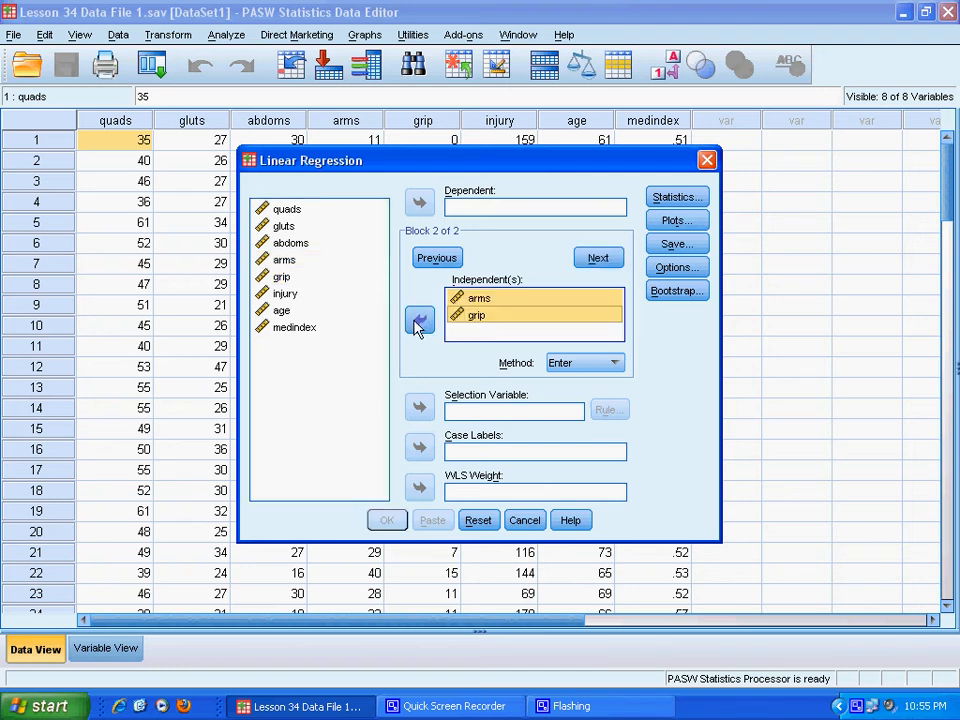
{"action": "left_click", "coordinate": [288, 296]}
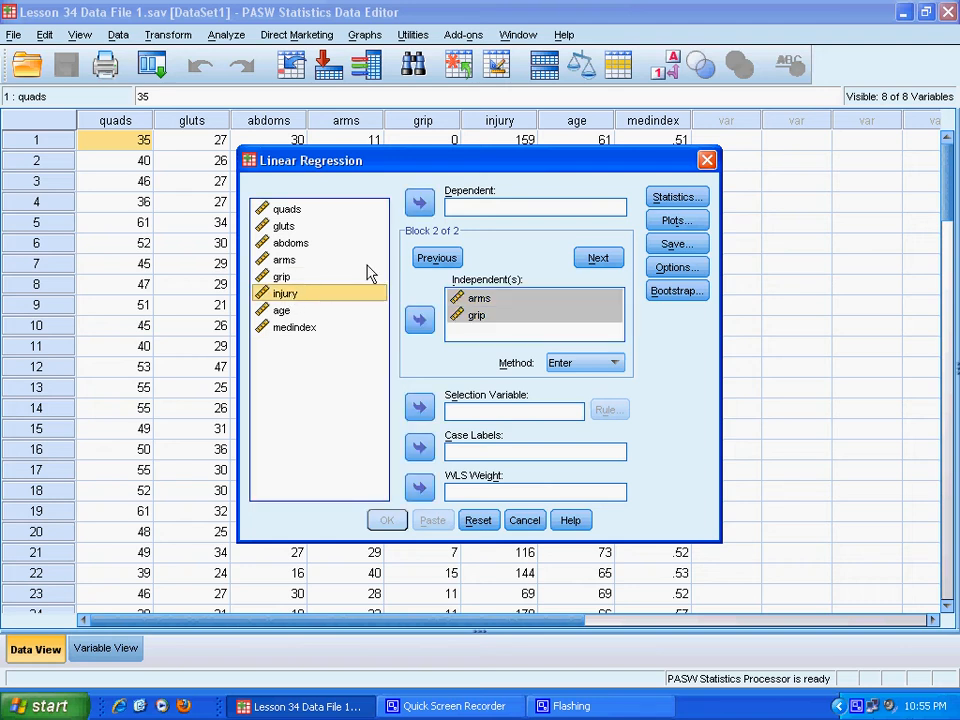
{"action": "left_click", "coordinate": [420, 204]}
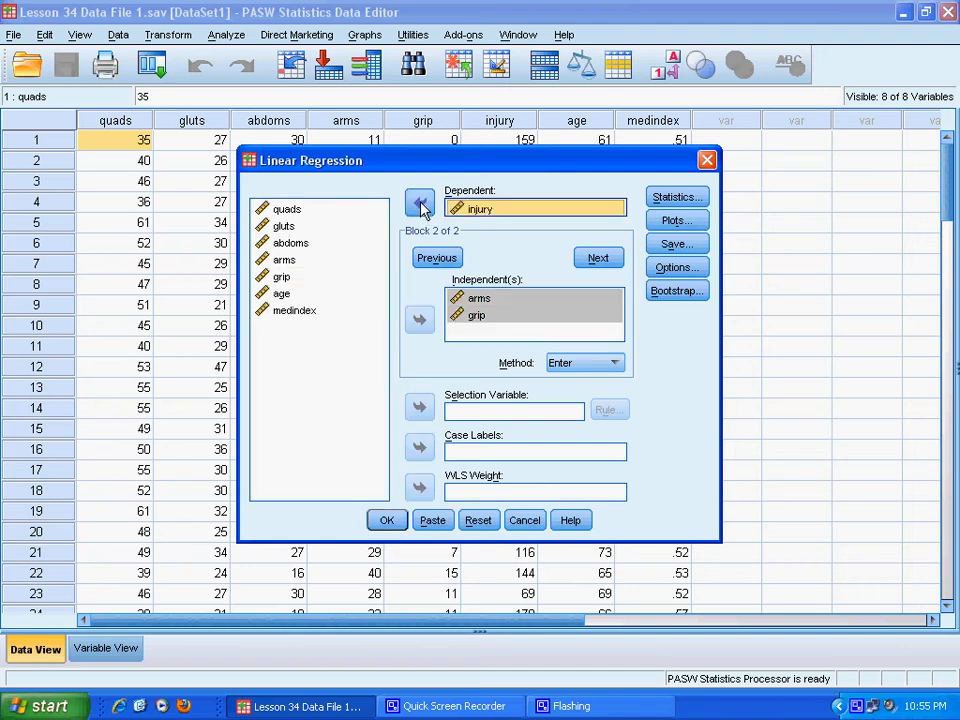
Step: Include confidence intervals, R squared change, descriptives, and part and partial correlations in the statistics, and run the regression
{"action": "left_click", "coordinate": [680, 200]}
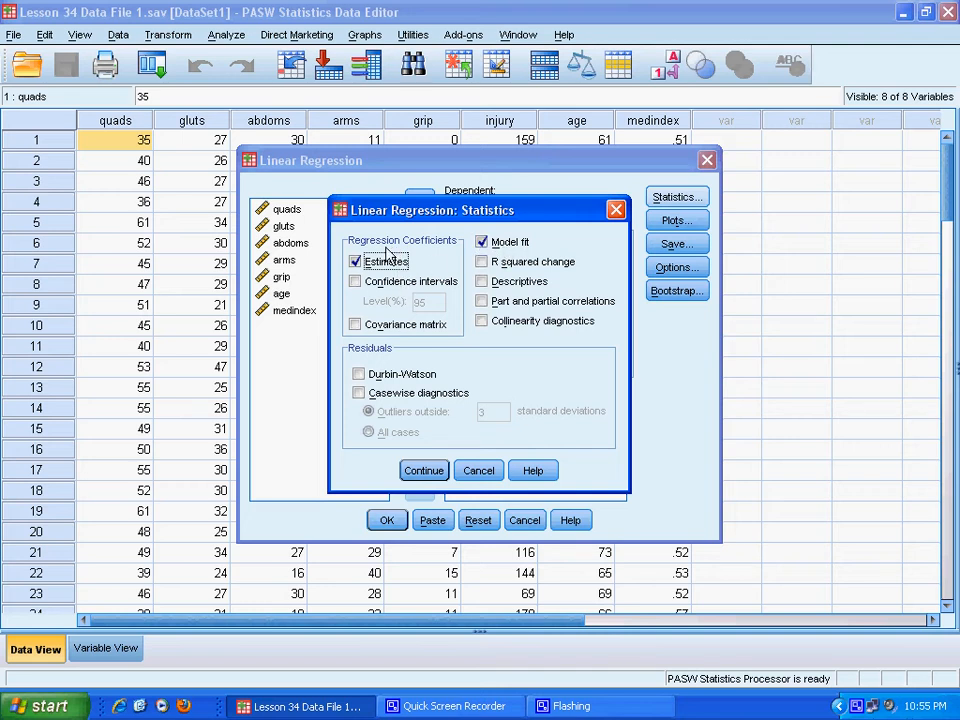
{"action": "left_click", "coordinate": [356, 282]}
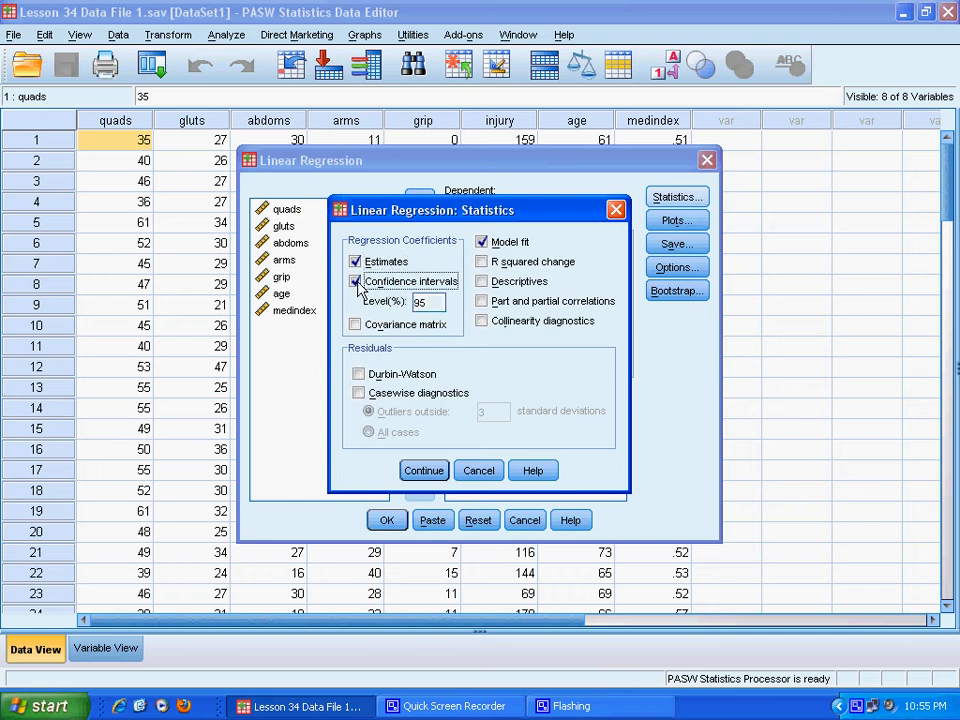
{"action": "left_click", "coordinate": [483, 262]}
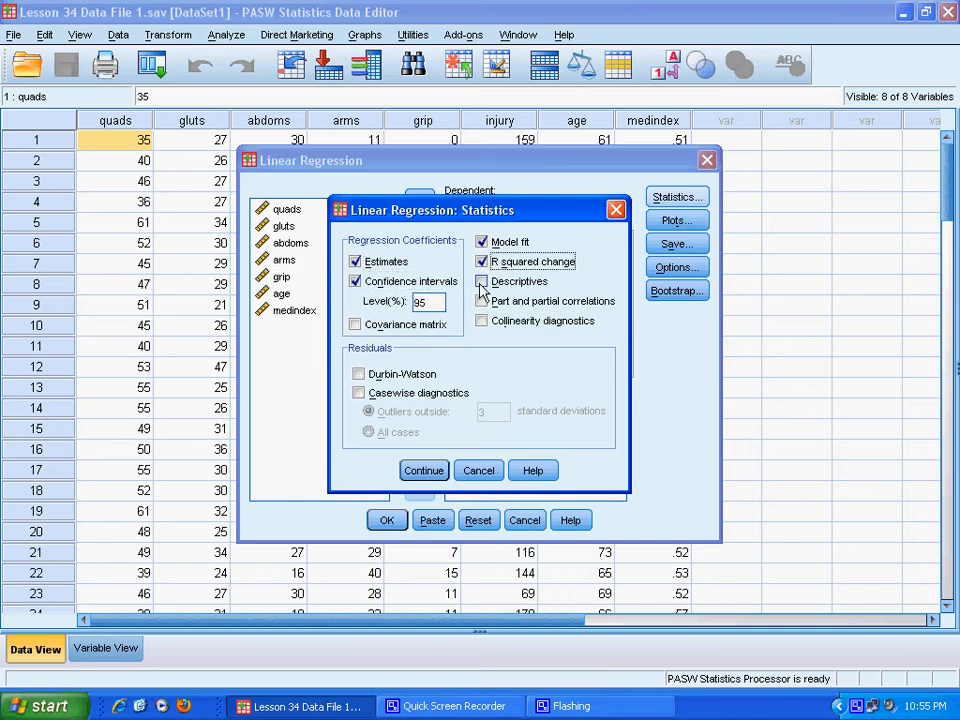
{"action": "left_click", "coordinate": [482, 283]}
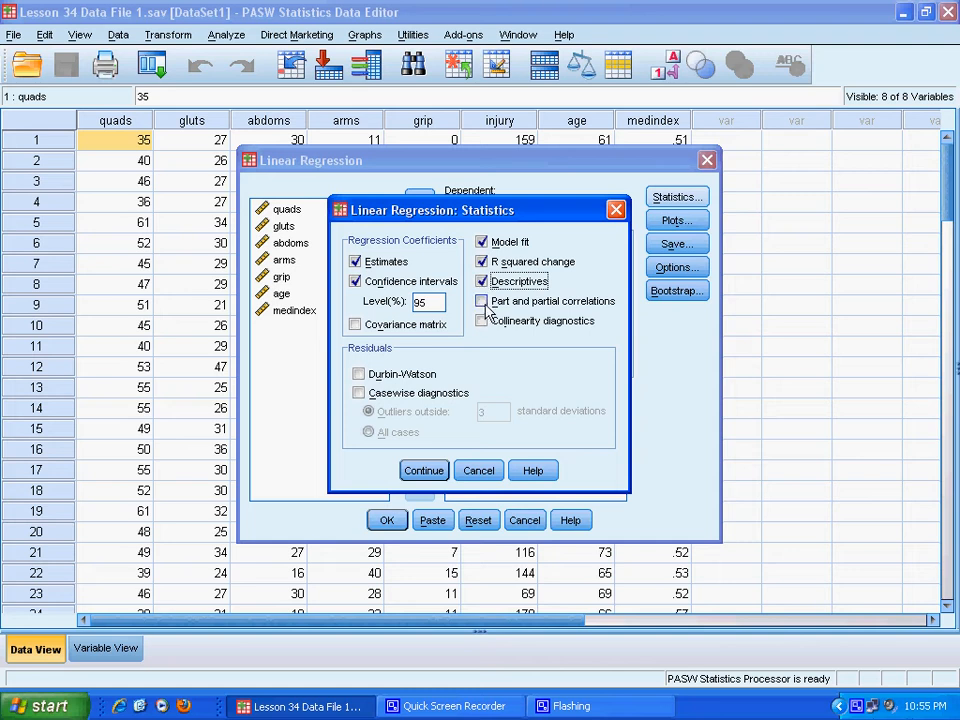
{"action": "left_click", "coordinate": [484, 303]}
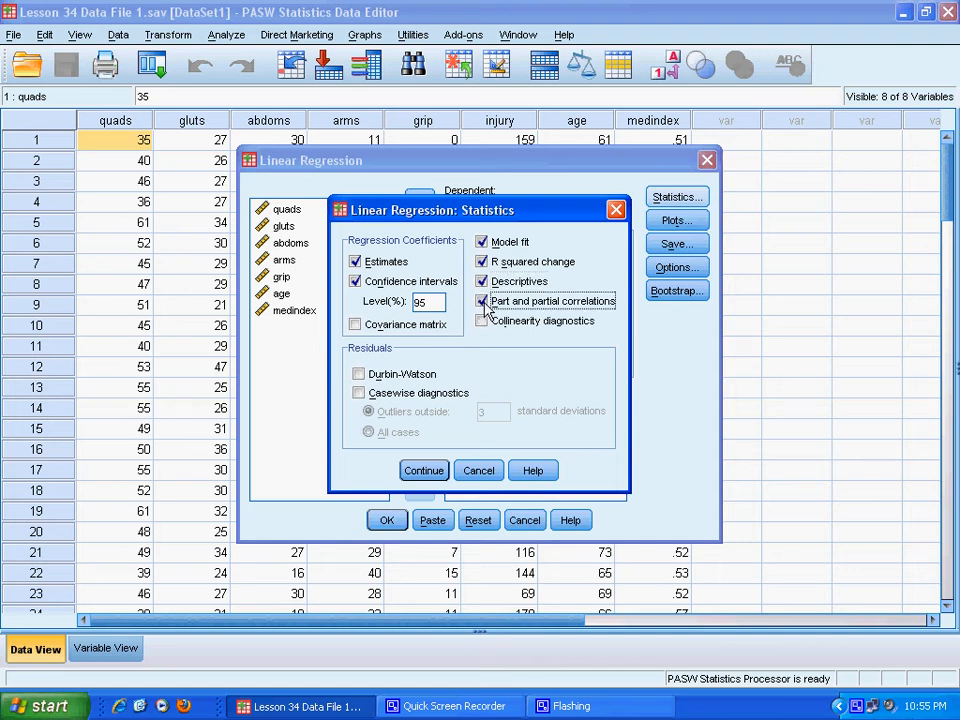
{"action": "left_click", "coordinate": [426, 470]}
{"action": "left_click", "coordinate": [388, 522]}
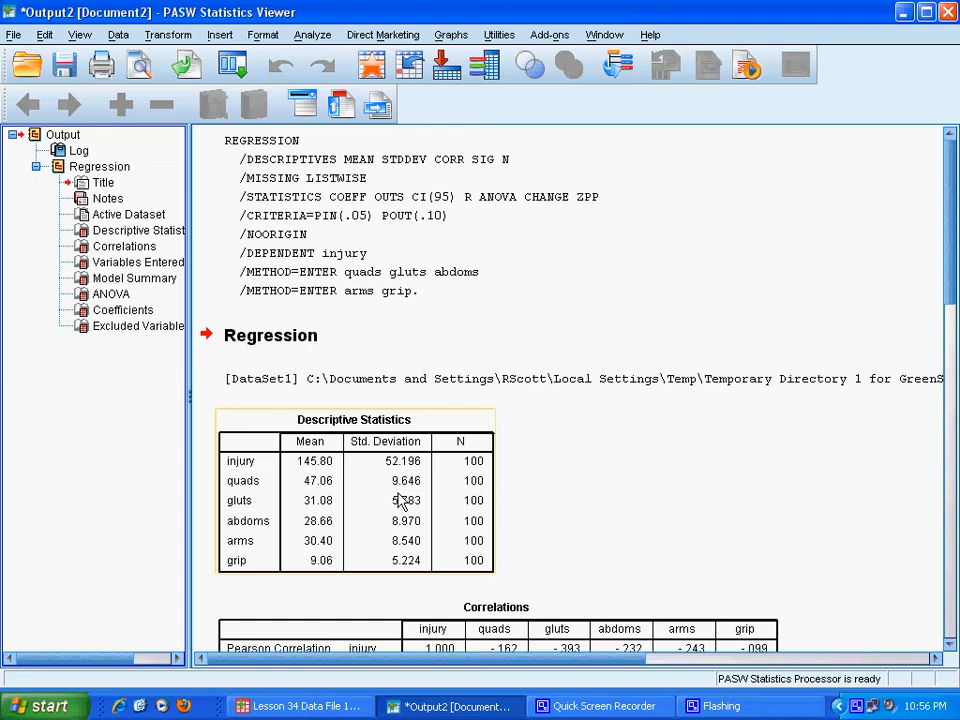
Step: Examine the regression output from the descriptive statistics and correlations through to the Model Summary's R, R Square and Adjusted R Square for both models
{"action": "scroll", "coordinate": [400, 502], "scroll_direction": "down", "scroll_amount": 3}
{"action": "scroll", "coordinate": [400, 502], "scroll_direction": "down", "scroll_amount": 2}
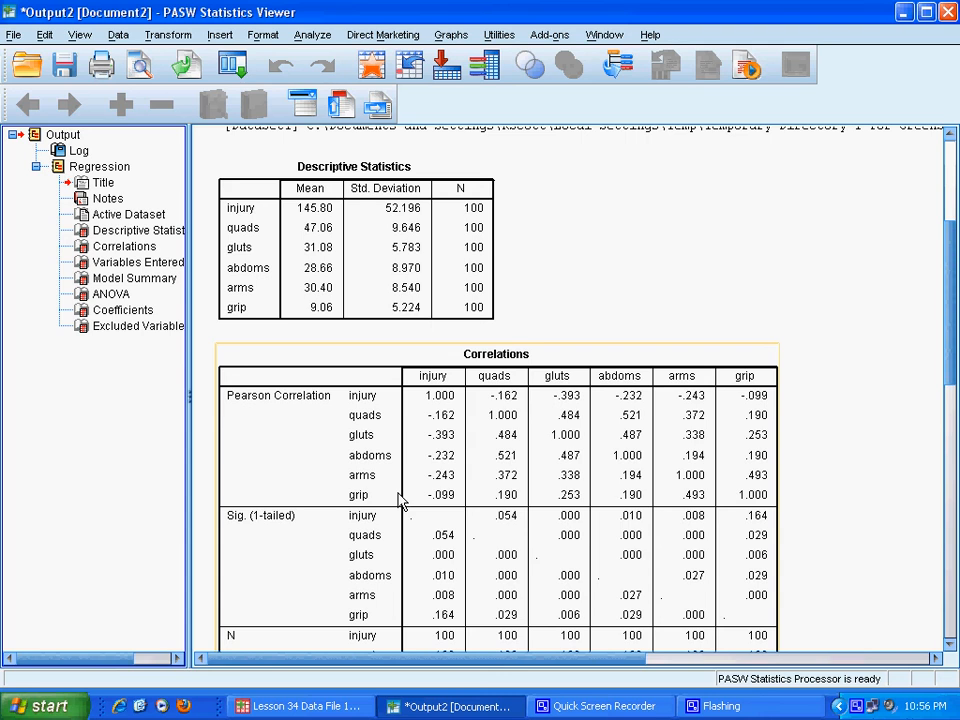
{"action": "scroll", "coordinate": [400, 502], "scroll_direction": "down", "scroll_amount": 2}
{"action": "scroll", "coordinate": [400, 502], "scroll_direction": "down", "scroll_amount": 4}
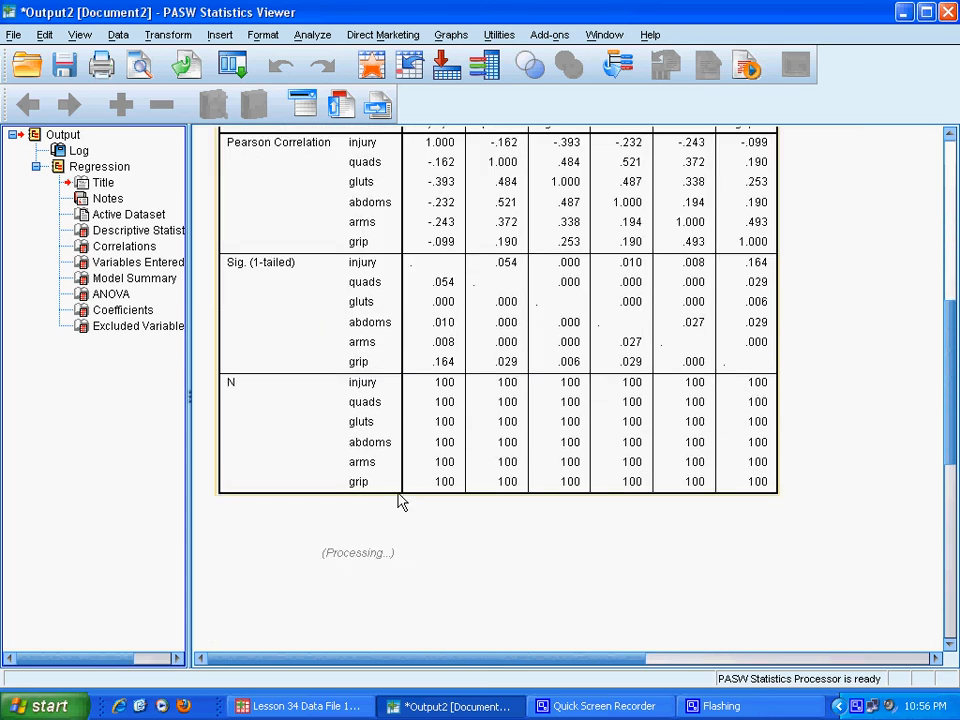
{"action": "scroll", "coordinate": [400, 502], "scroll_direction": "down", "scroll_amount": 6}
{"action": "scroll", "coordinate": [400, 502], "scroll_direction": "down", "scroll_amount": 4}
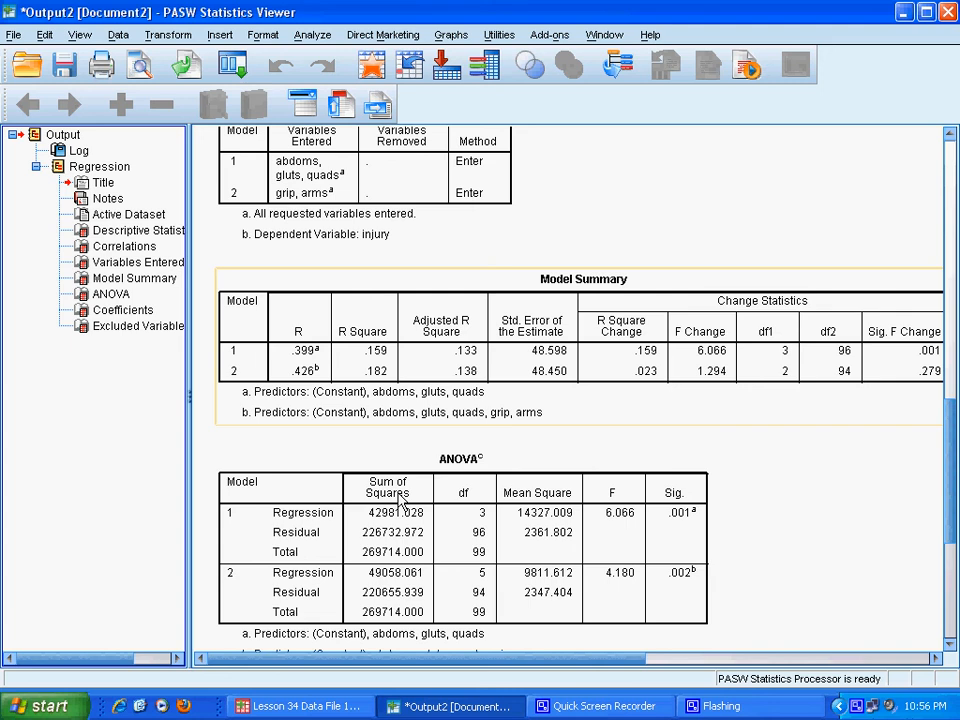
{"action": "left_click", "coordinate": [403, 503]}
{"action": "left_click", "coordinate": [627, 357]}
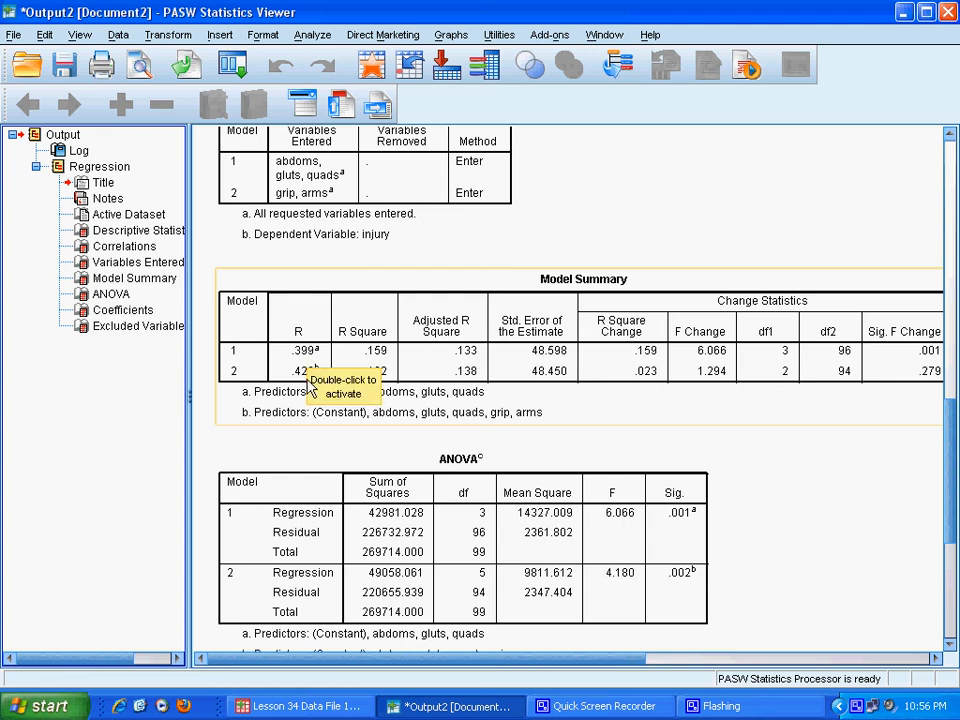
{"action": "left_click", "coordinate": [390, 377]}
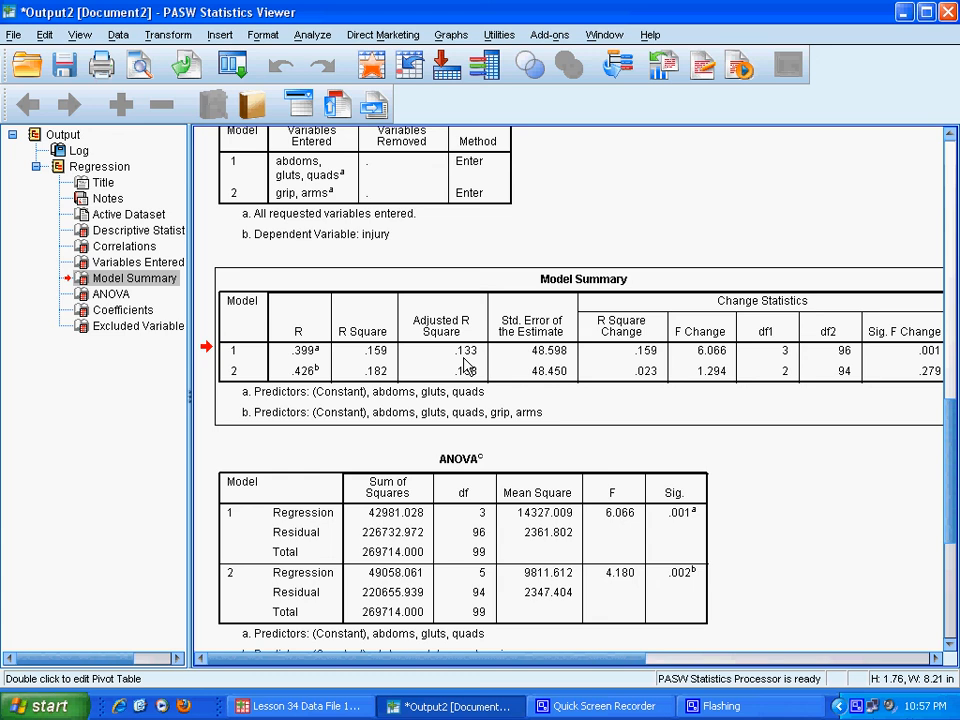
{"action": "left_click", "coordinate": [467, 365]}
{"action": "left_click", "coordinate": [858, 706]}
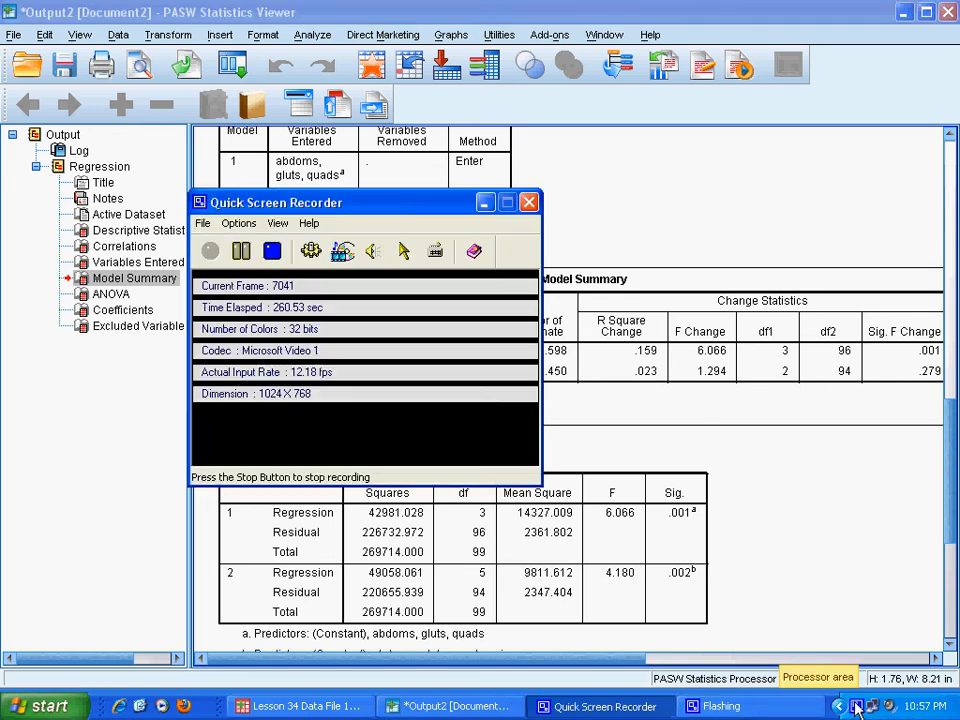